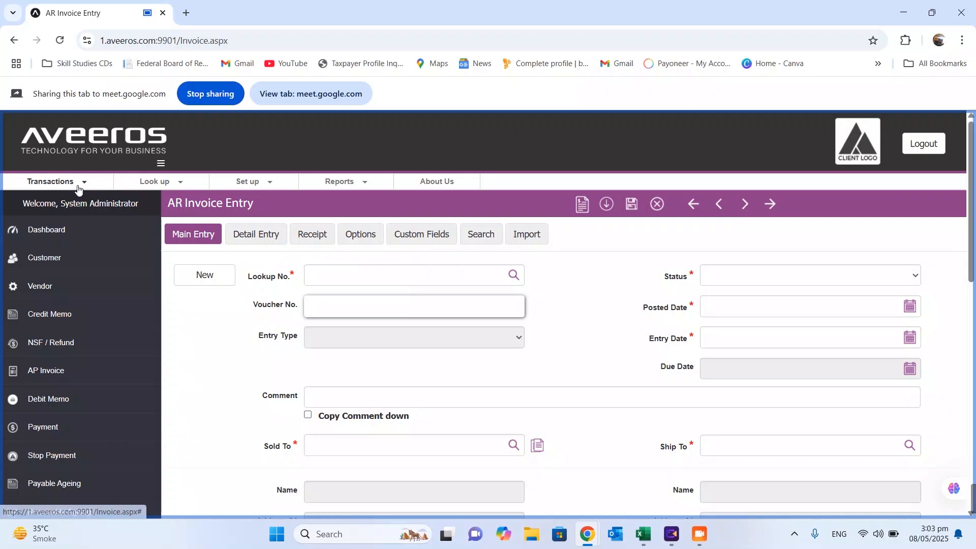
Open the Receivables receipt entry form and start a new receipt record.
click(78, 183)
mouse_move(59, 204)
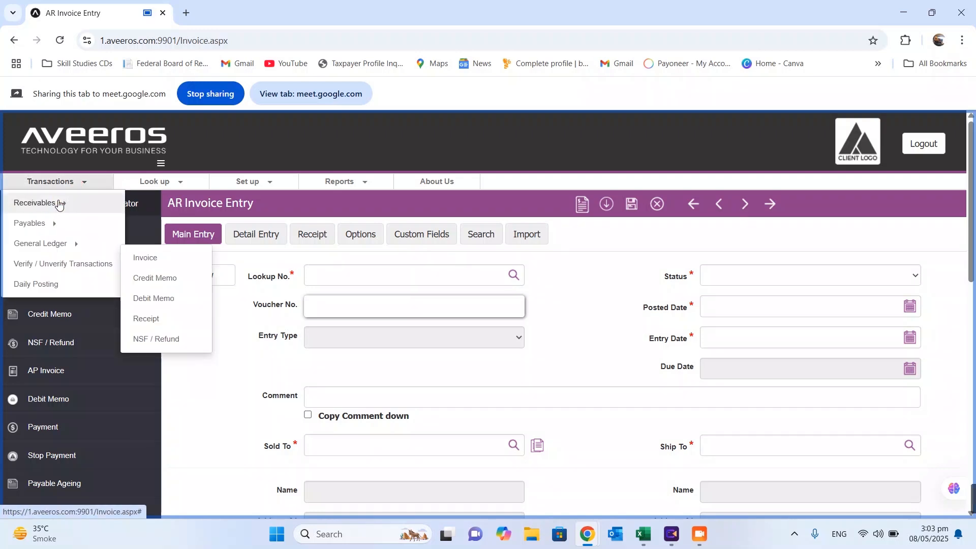
click(161, 322)
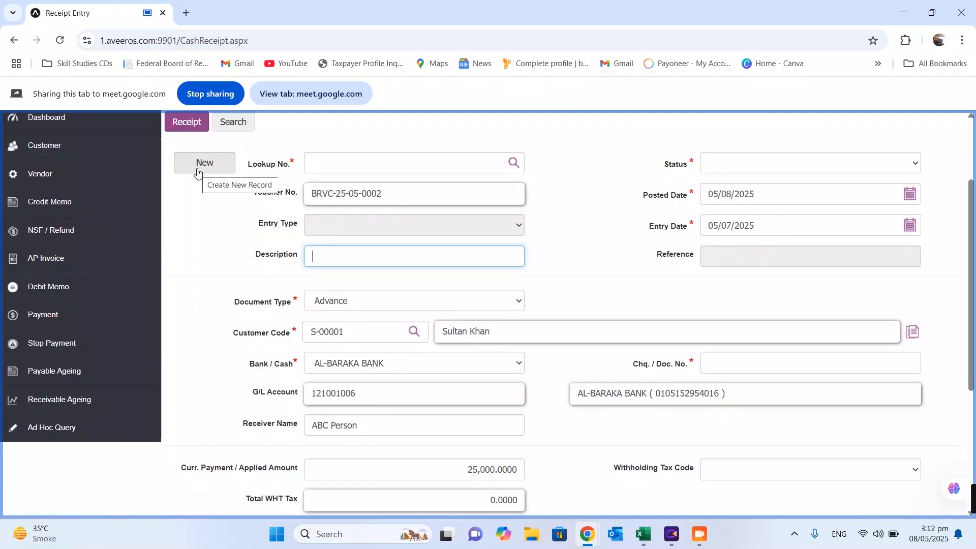
click(198, 171)
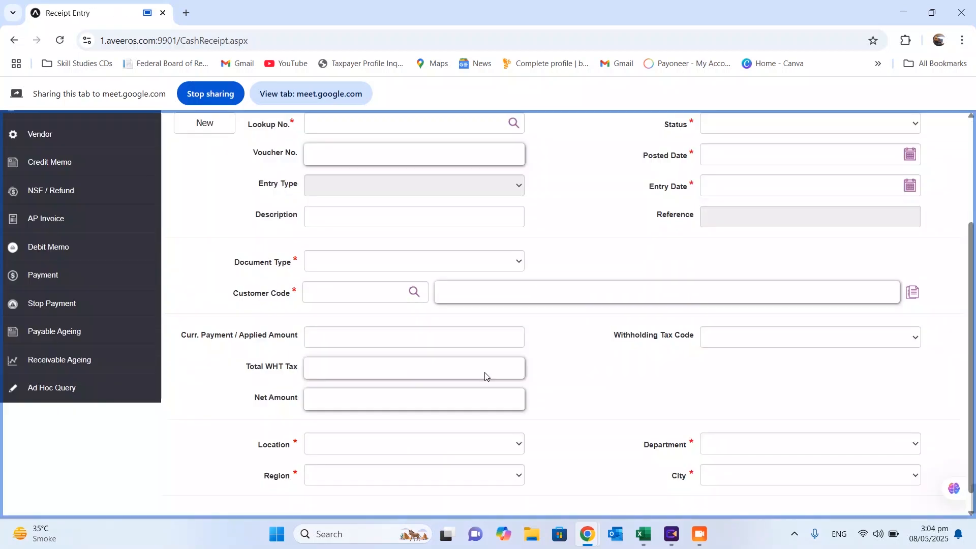
Enter the customer's code on the receipt and set the document type to Advance.
click(374, 294)
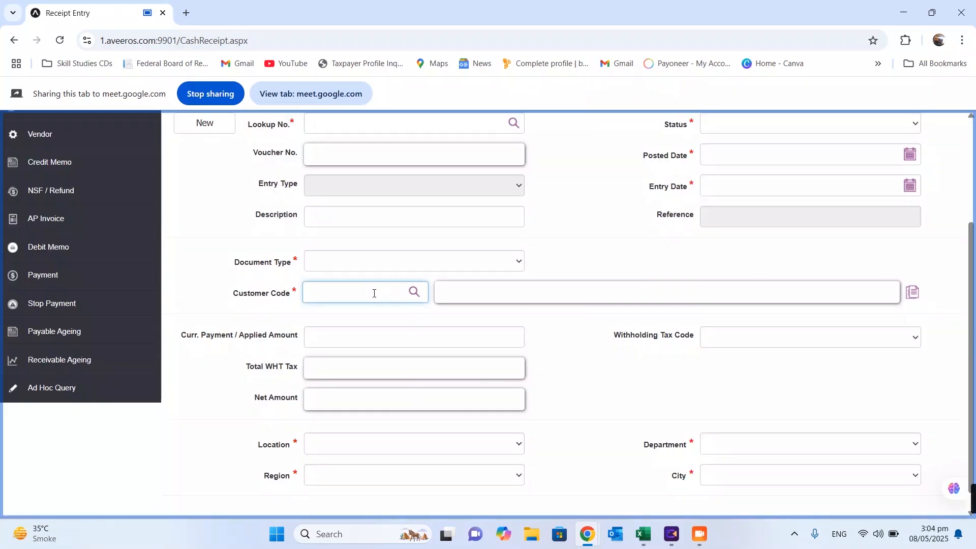
text(S-00001)
click(568, 312)
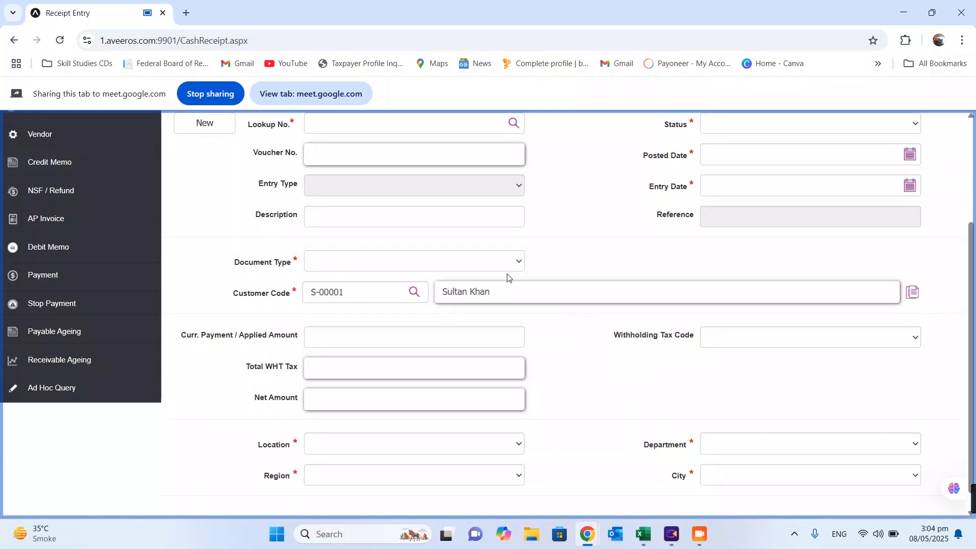
click(494, 265)
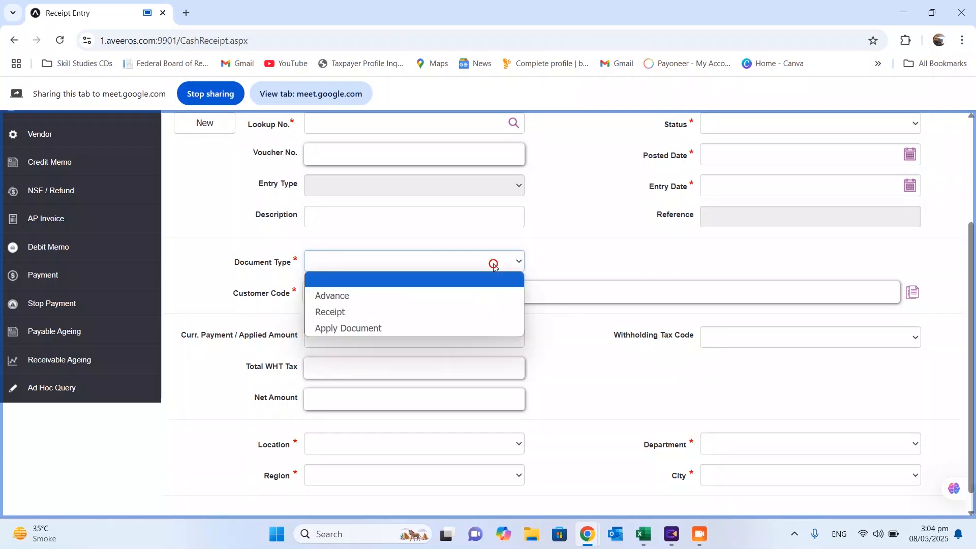
click(347, 298)
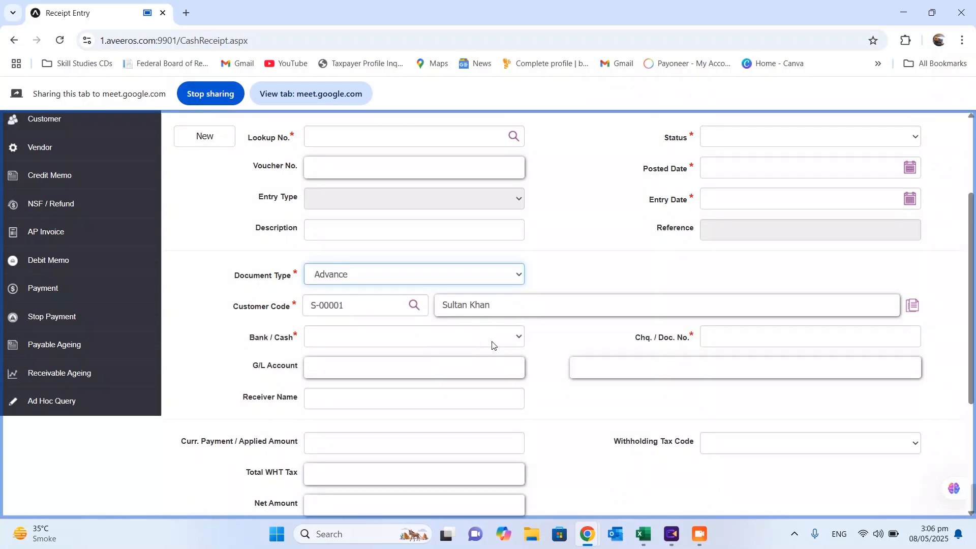
Set the receipt's bank to ALLIED BANK and fill in the cheque number and the receiver's name.
click(496, 338)
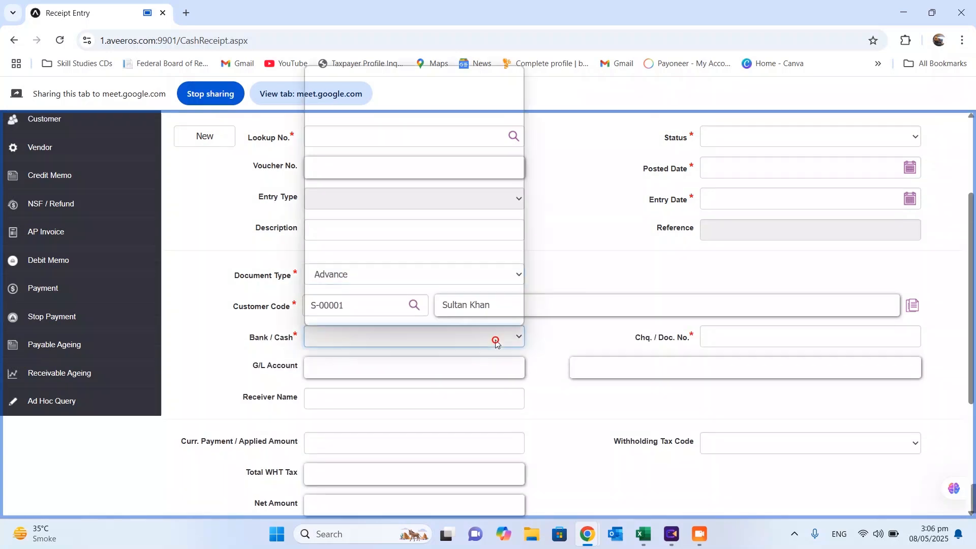
click(377, 91)
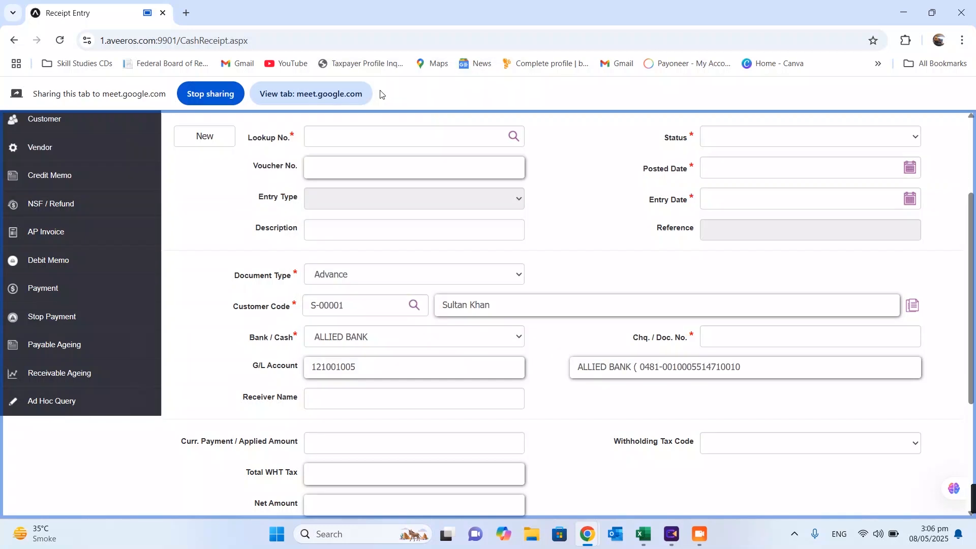
scroll(728, 305, down, 1)
click(736, 282)
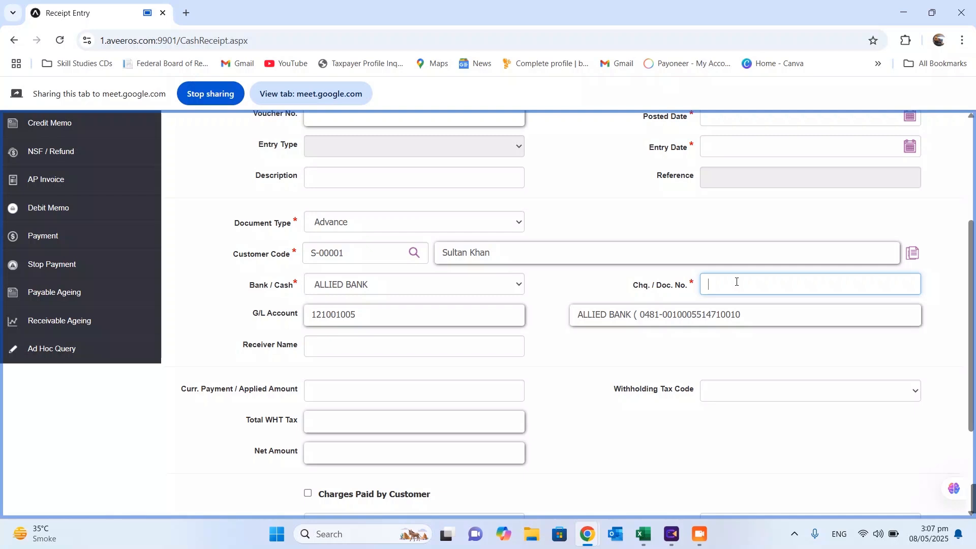
text(22553366)
click(429, 350)
text(ABC Person)
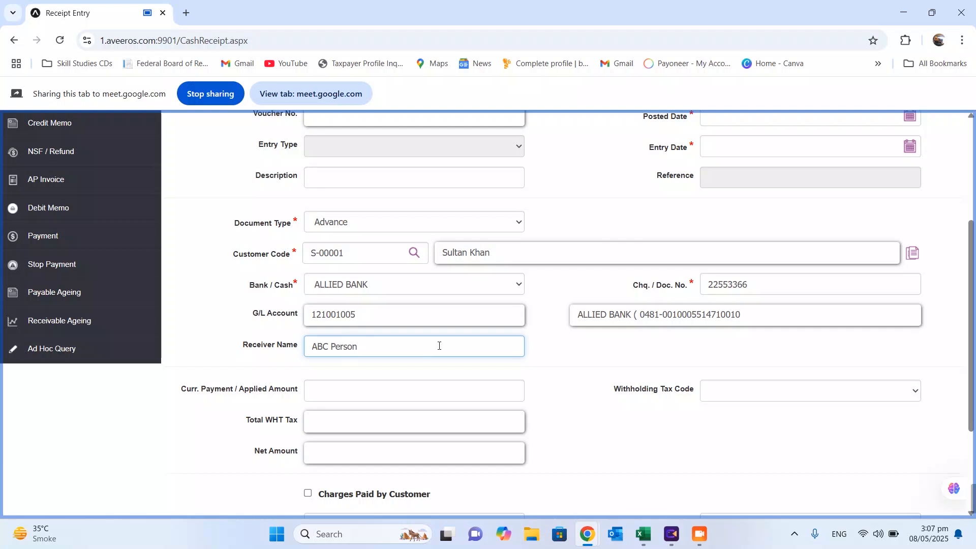
Set the current payment amount of the advance receipt to 25,000.
click(476, 396)
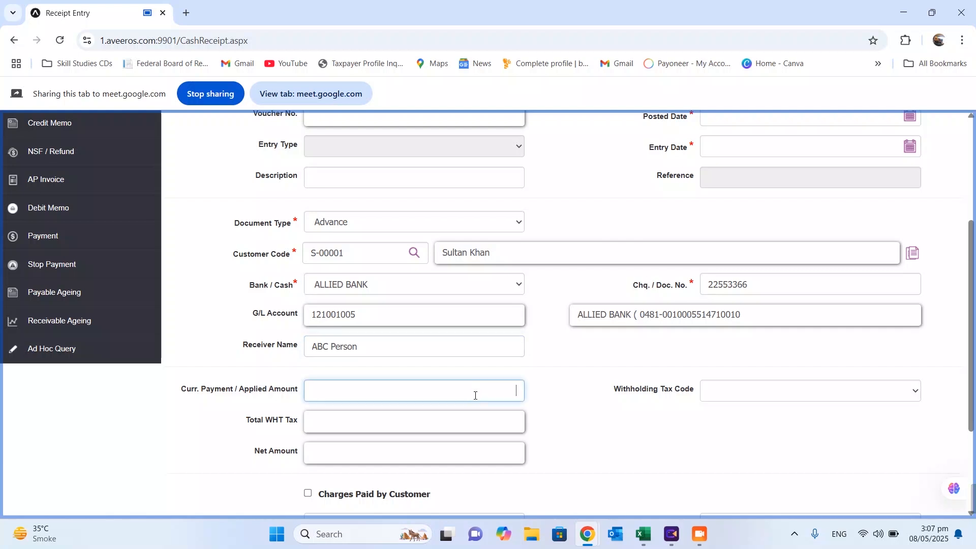
text(25,000)
click(531, 409)
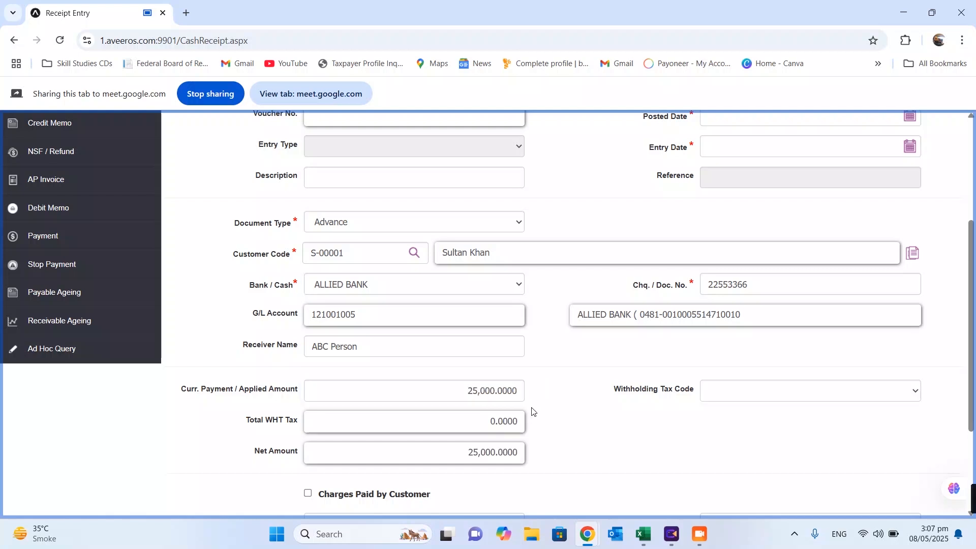
Set both the posted date and the entry date of the receipt to 05/08/2025.
scroll(532, 410, up, 3)
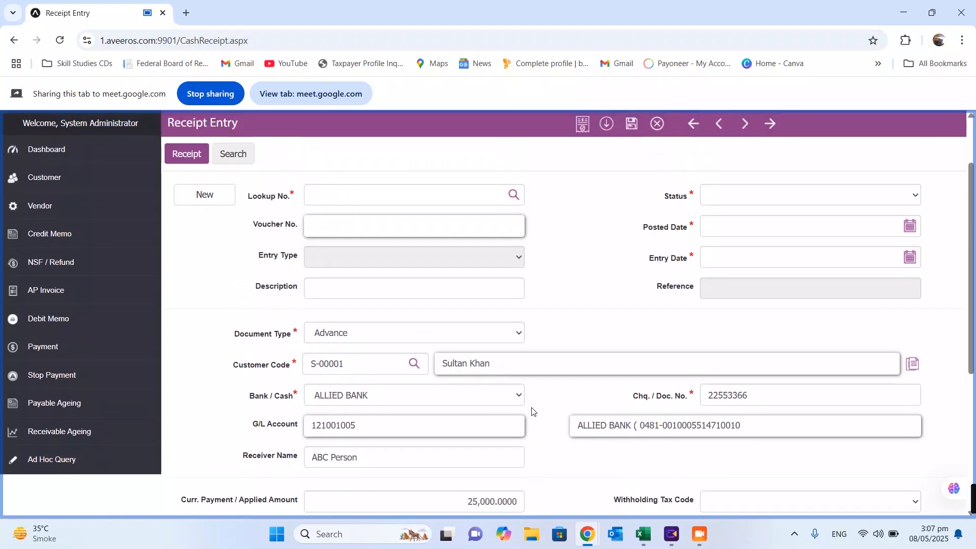
click(910, 258)
click(911, 227)
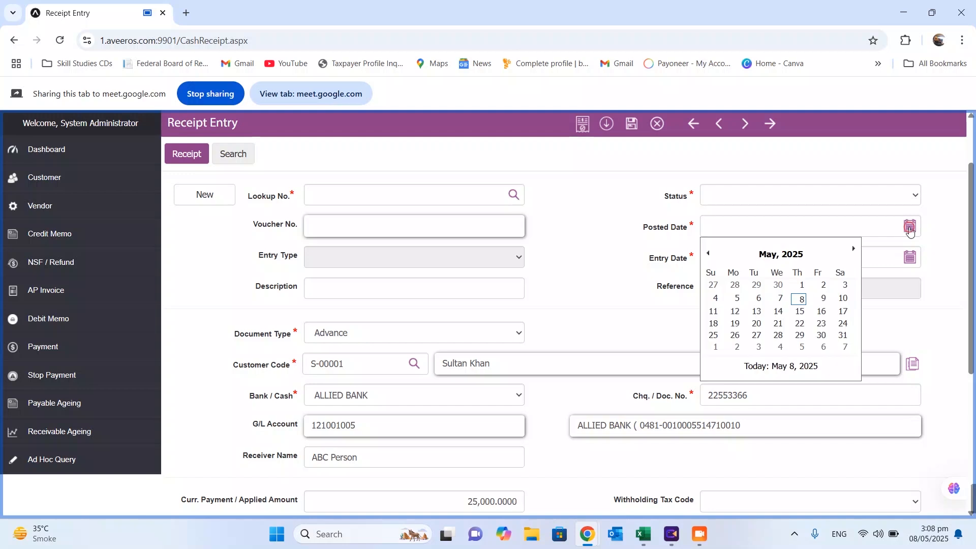
click(801, 300)
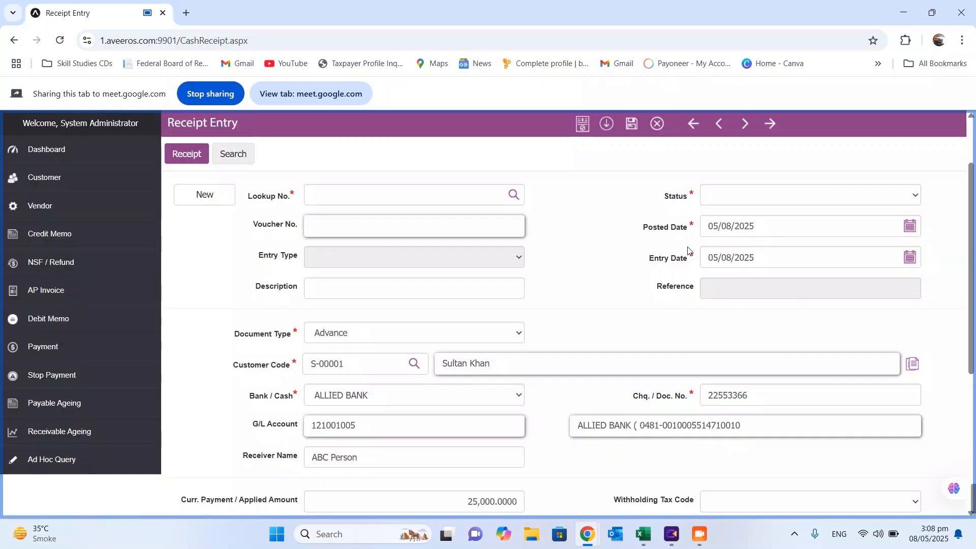
Set the receipt's region to D-NORTH REGION and its location to HEAD OFFICE.
scroll(616, 257, down, 5)
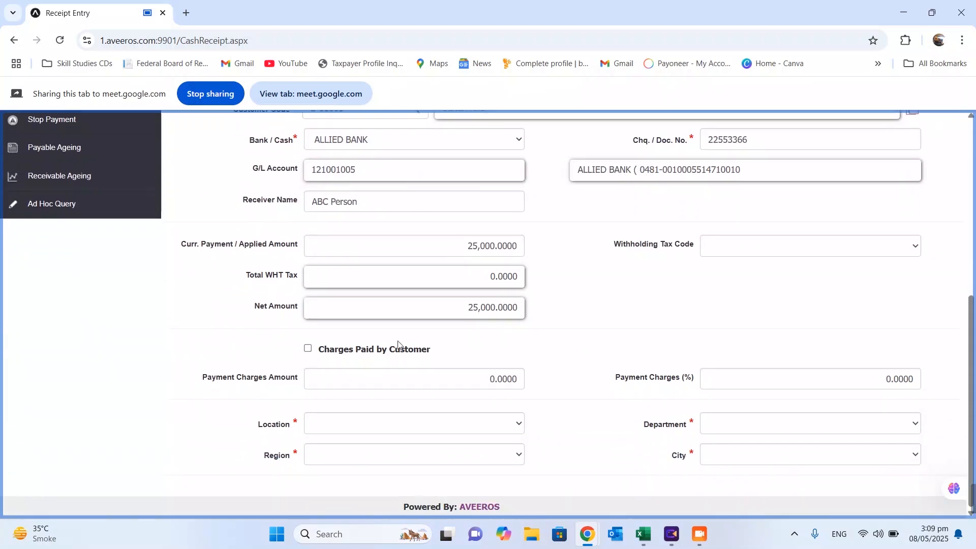
click(415, 456)
scroll(375, 228, down, 1)
click(376, 224)
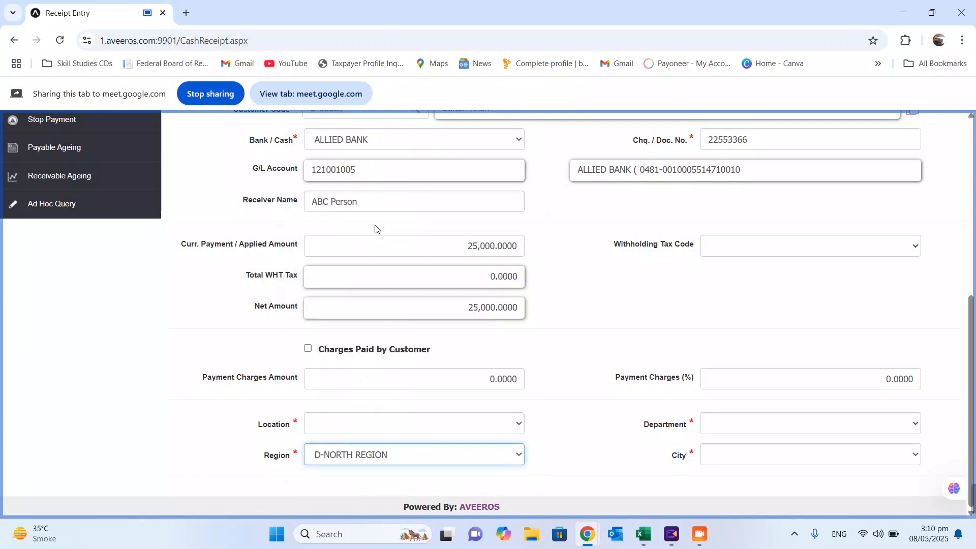
click(337, 430)
click(357, 472)
Set the receipt's department to Sales & Distribution and its city to LAHORE.
click(780, 430)
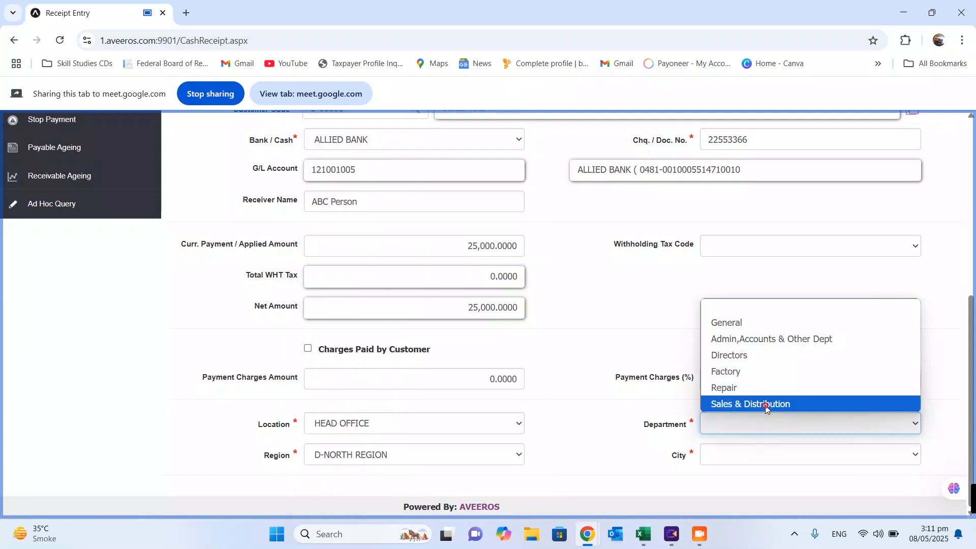
click(768, 408)
click(737, 458)
click(713, 488)
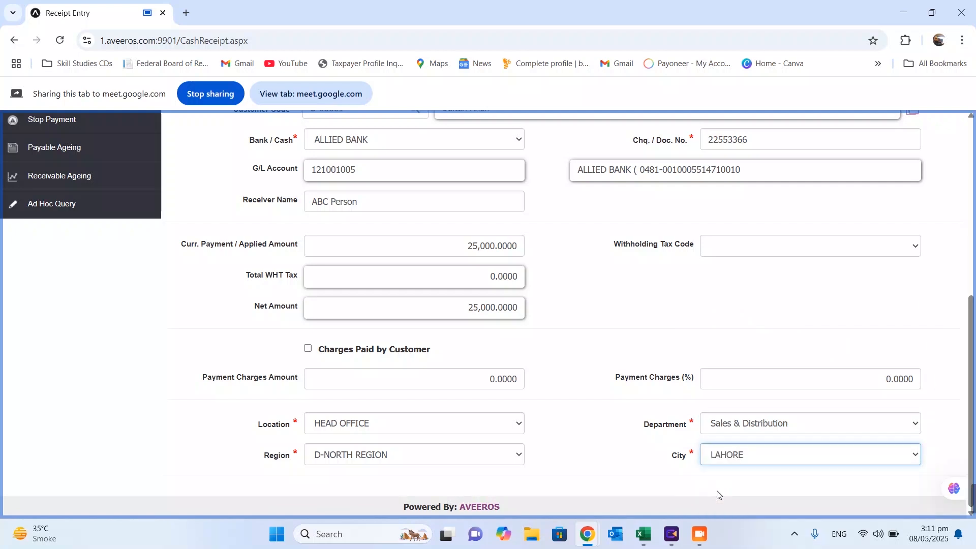
Generate and review the bank receipt voucher and the printable customer receipt as PDFs, closing each one.
click(609, 207)
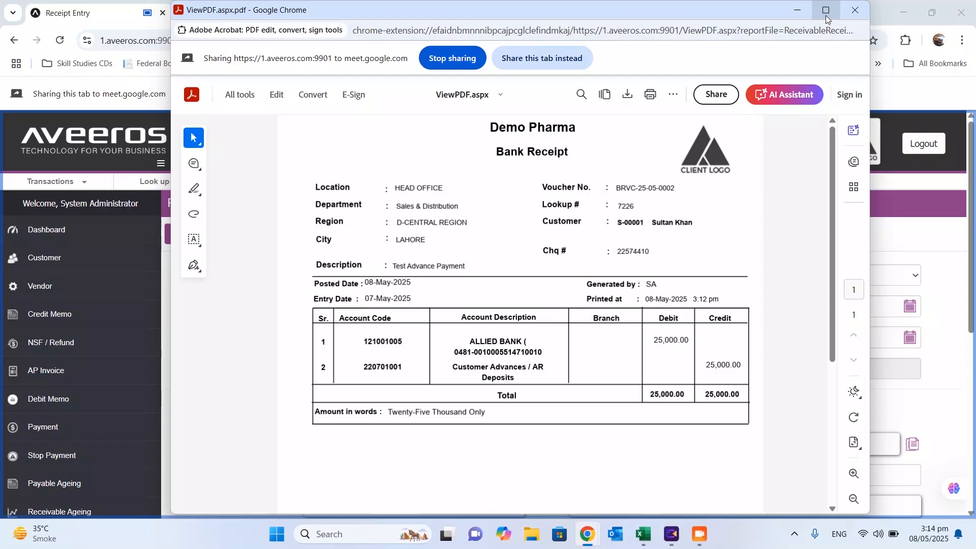
click(826, 10)
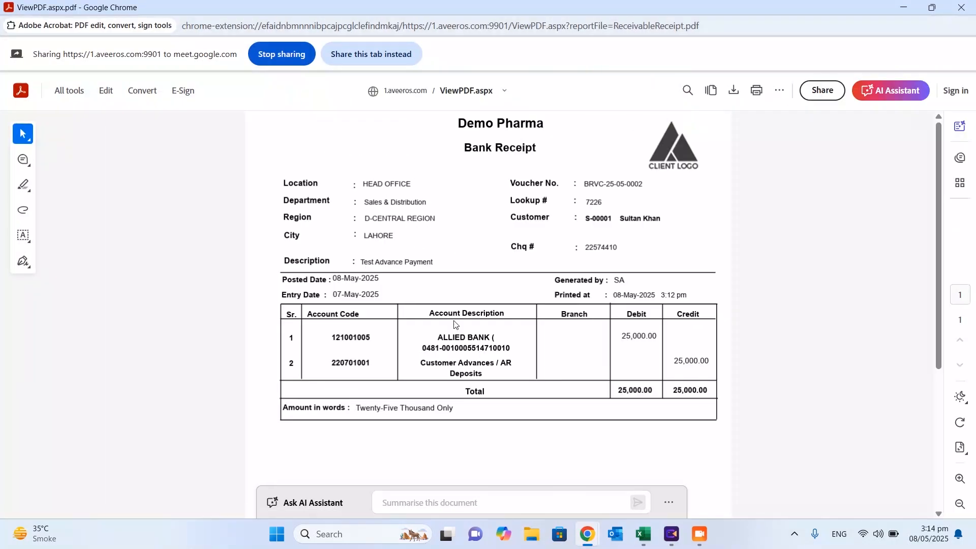
click(961, 7)
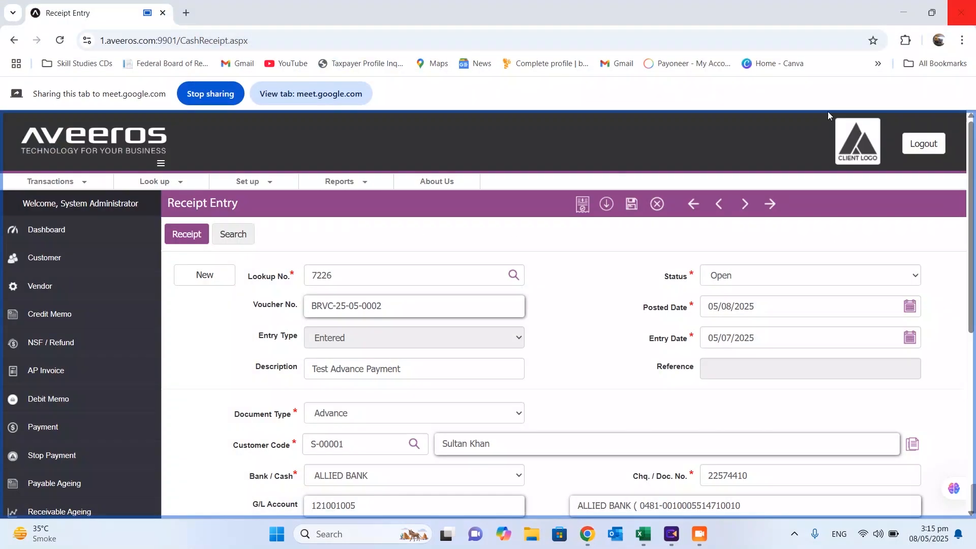
click(582, 206)
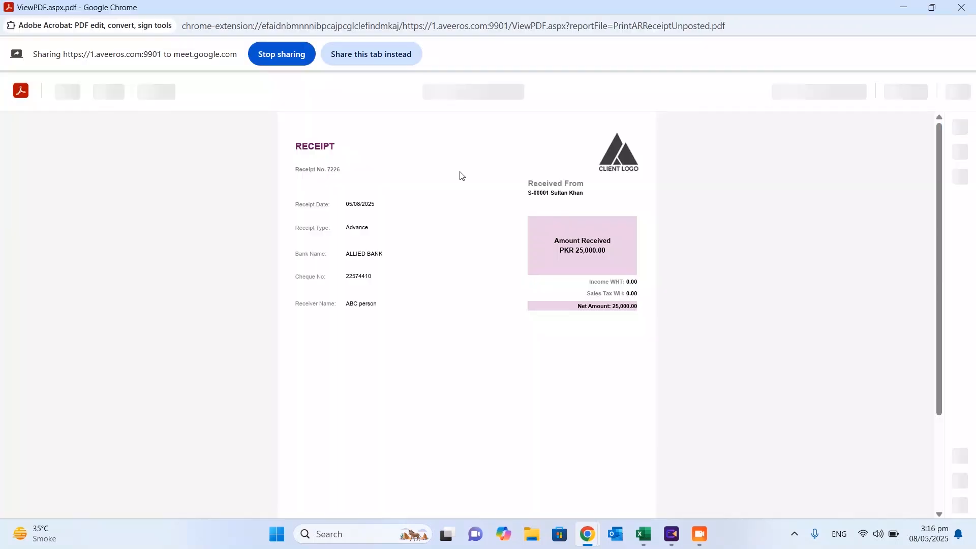
click(961, 7)
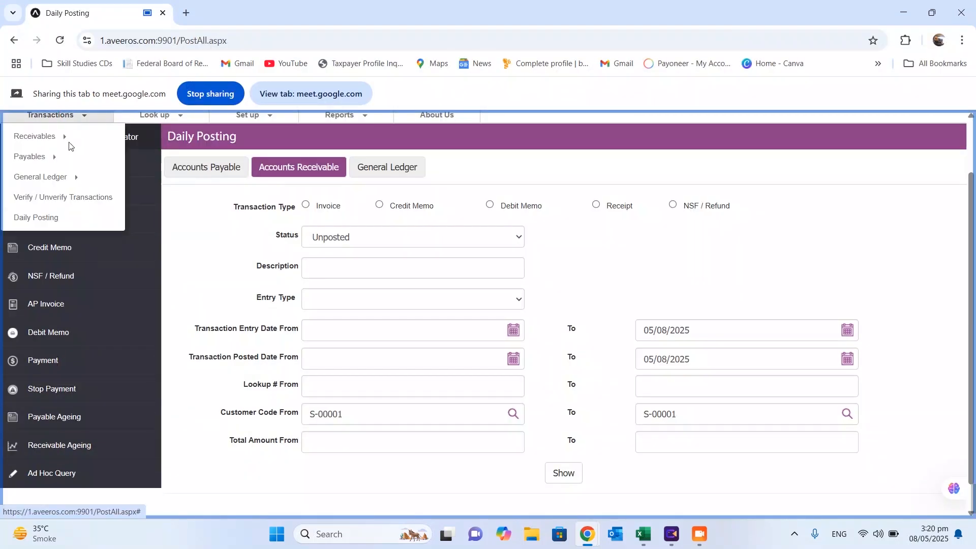
Open Daily Posting for Accounts Receivable and choose Receipt as the transaction type.
click(32, 216)
click(304, 236)
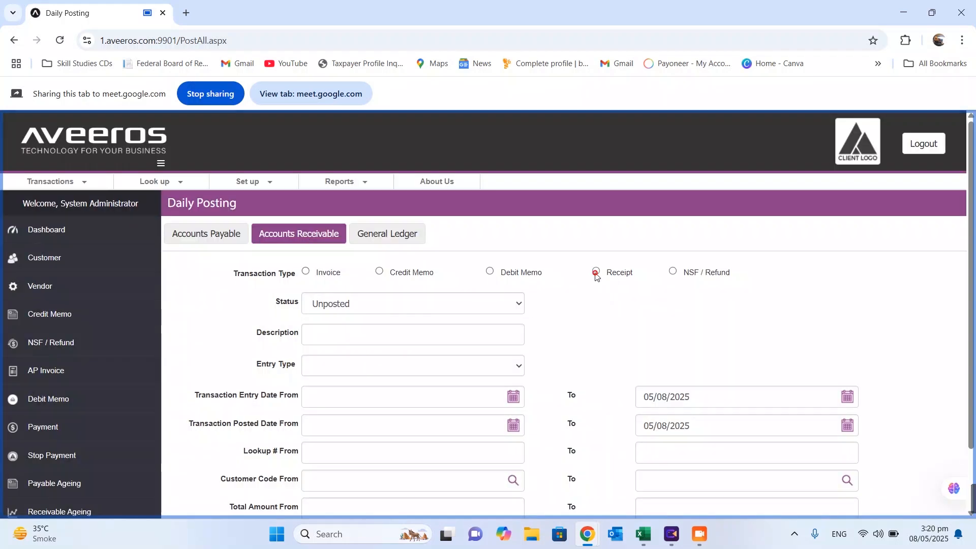
click(596, 271)
List the unposted receipts, limiting both ends of the customer code range to the customer's code.
scroll(410, 392, down, 2)
click(381, 411)
text(S-00001)
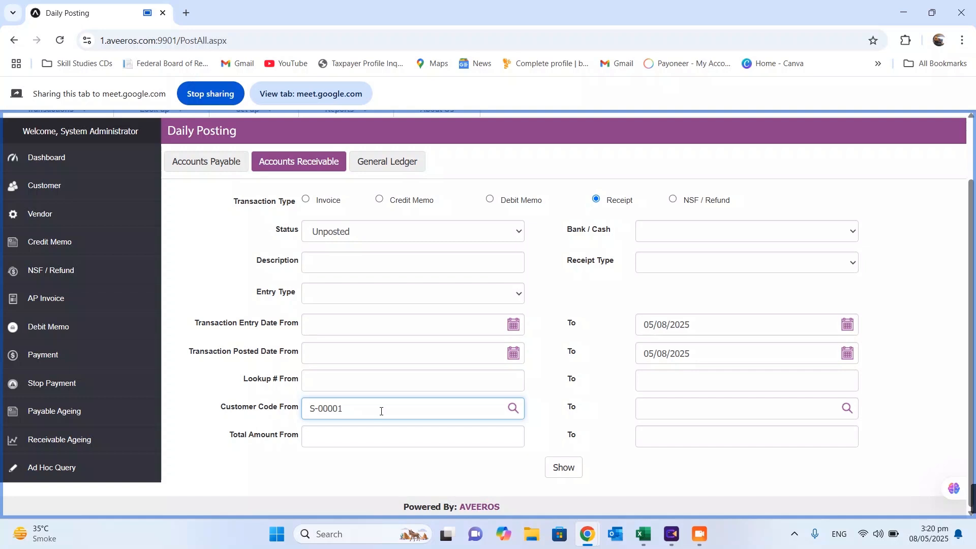
key(Tab)
text(S-00001)
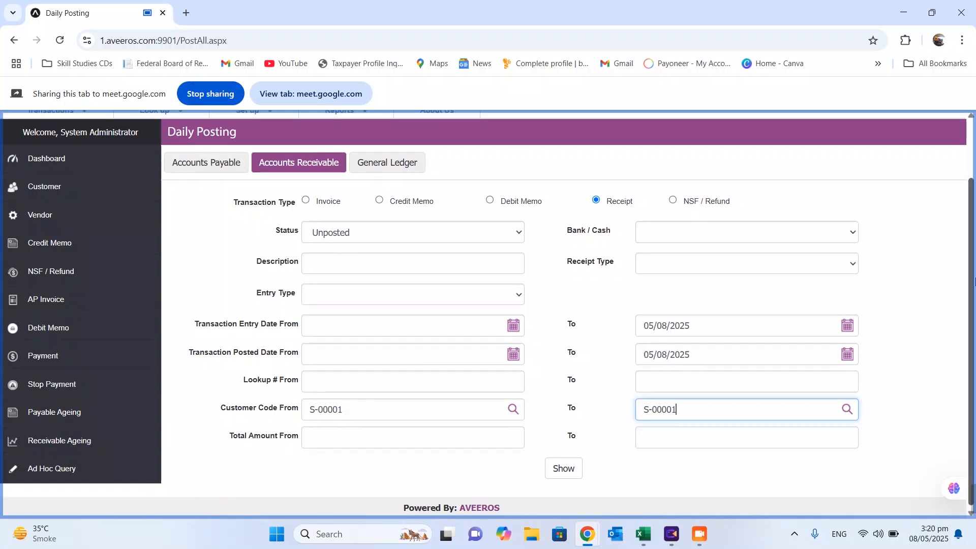
click(571, 467)
Select the customer's listed advance receipt and post it, confirming the posting.
scroll(595, 433, down, 3)
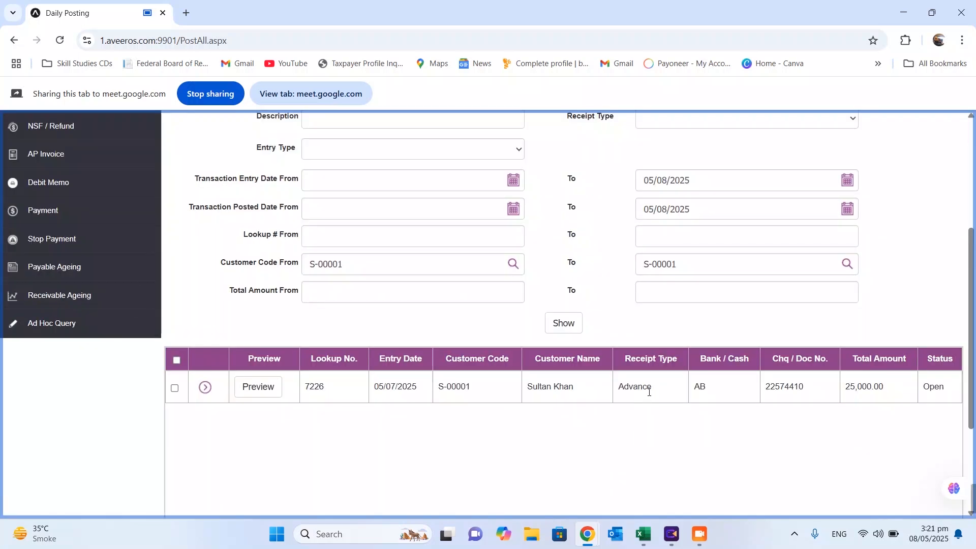
click(175, 389)
scroll(203, 417, down, 3)
click(183, 467)
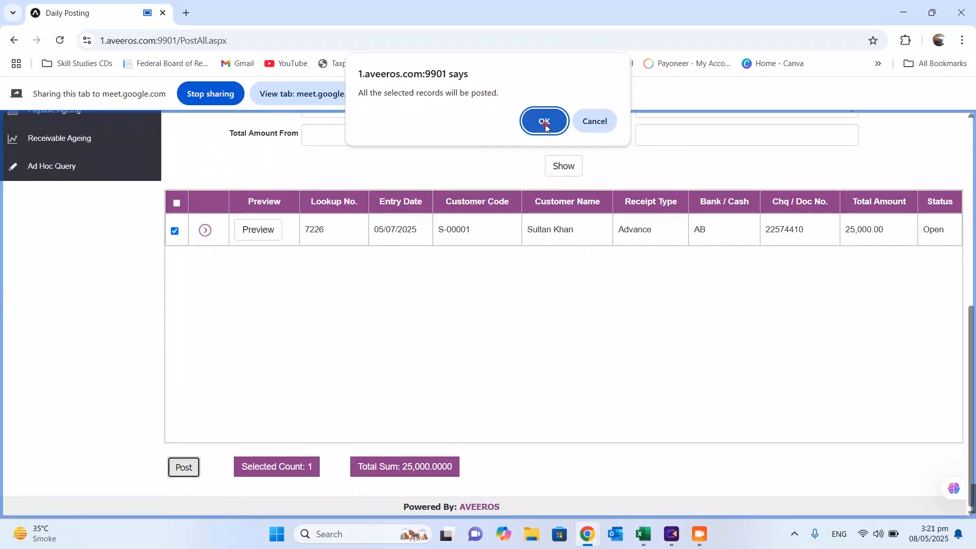
click(545, 125)
click(557, 208)
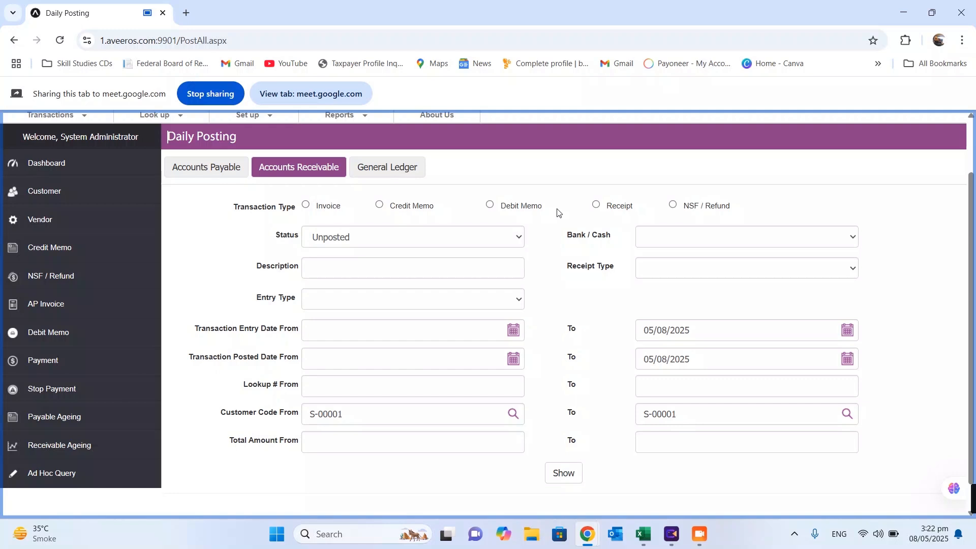
Return to the Receivables receipt entry form and start another new receipt.
scroll(152, 213, up, 2)
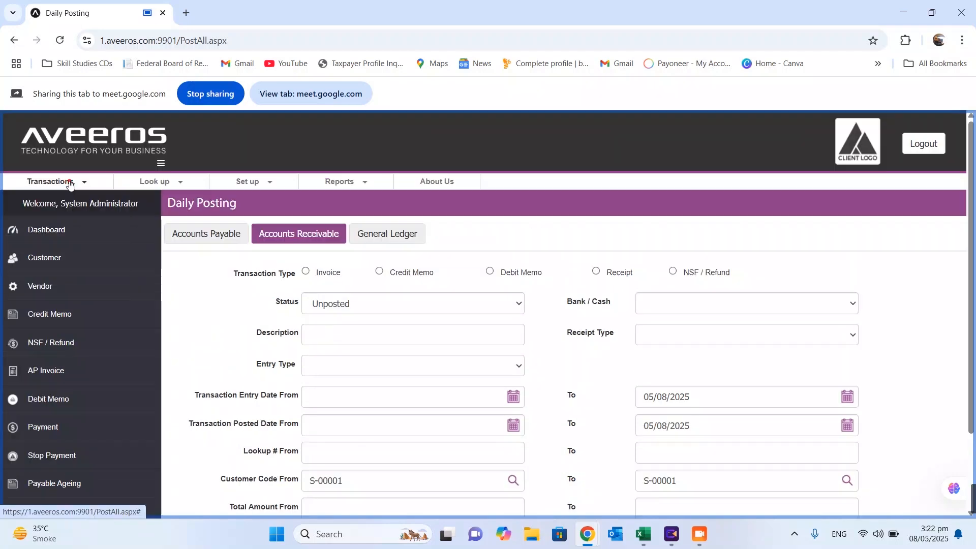
click(70, 184)
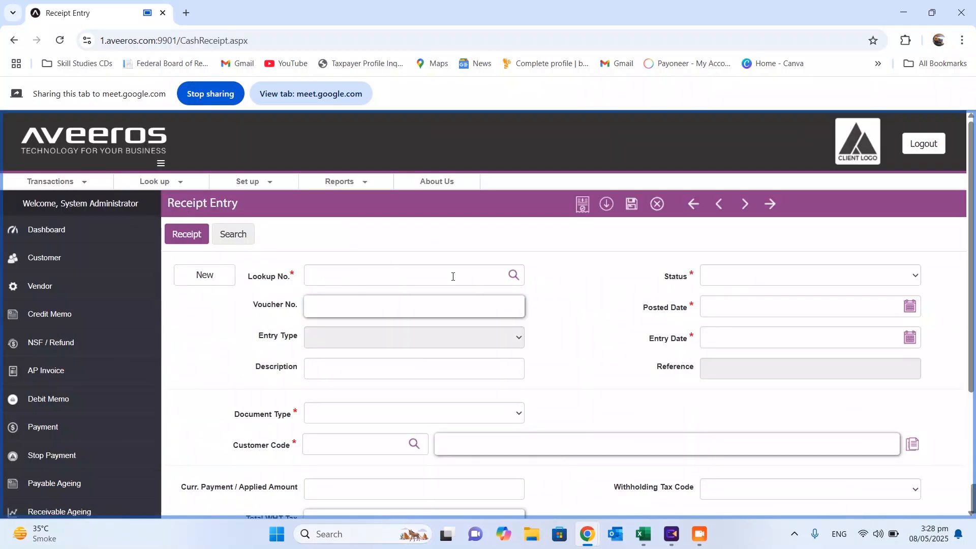
click(213, 279)
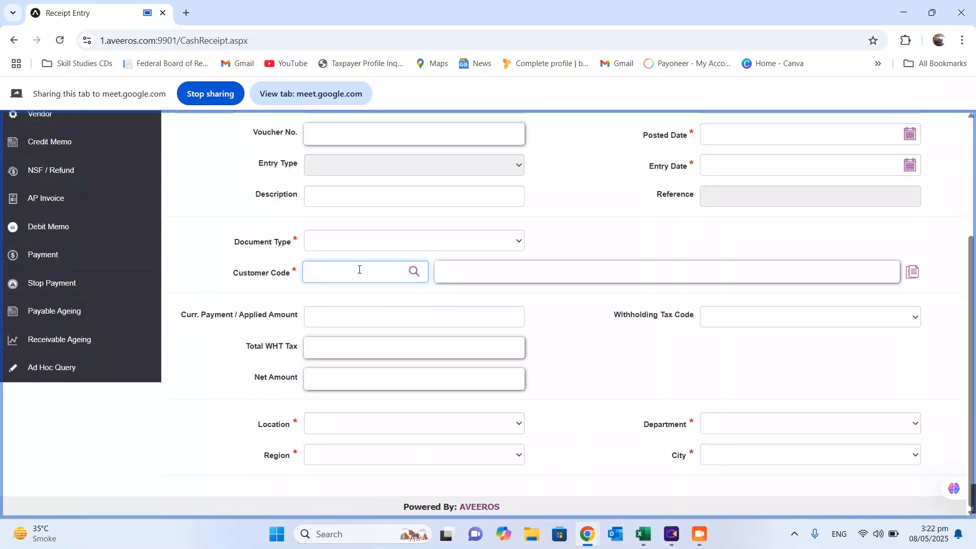
Enter the customer's code on the new receipt and set the document type to Apply Document.
text(S-00001)
click(628, 224)
scroll(629, 224, up, 1)
click(519, 302)
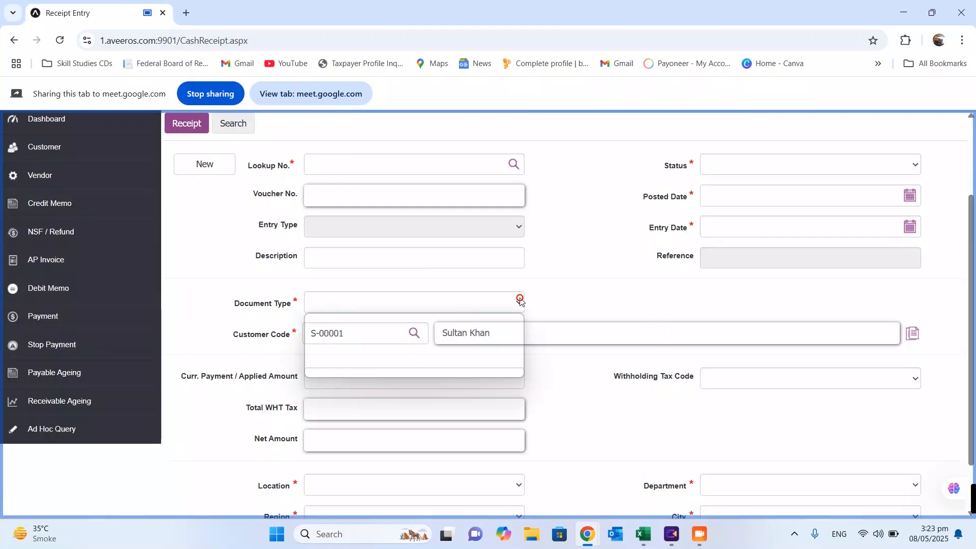
click(401, 371)
Choose the 25,000 advance described as Test Advance Payment and mark the customer's listed invoice for application.
click(510, 257)
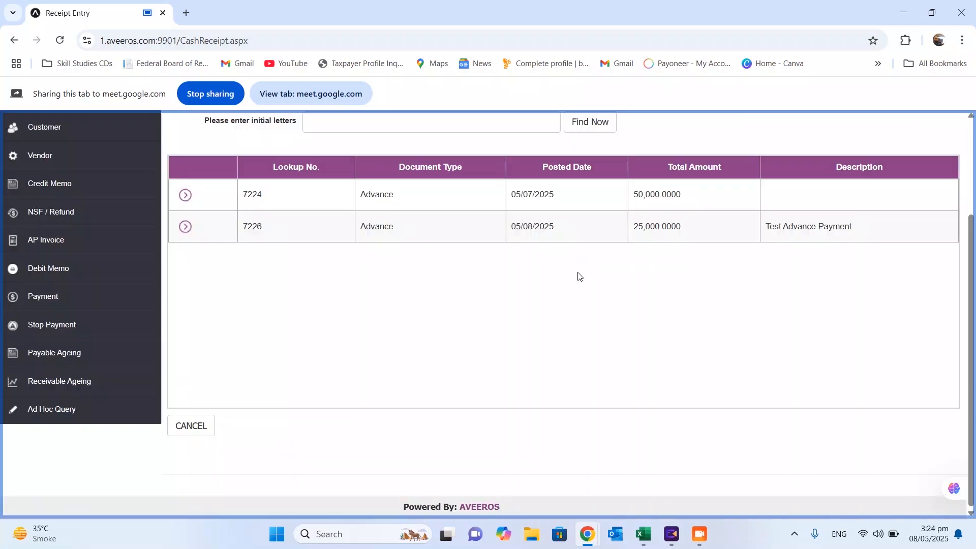
click(185, 226)
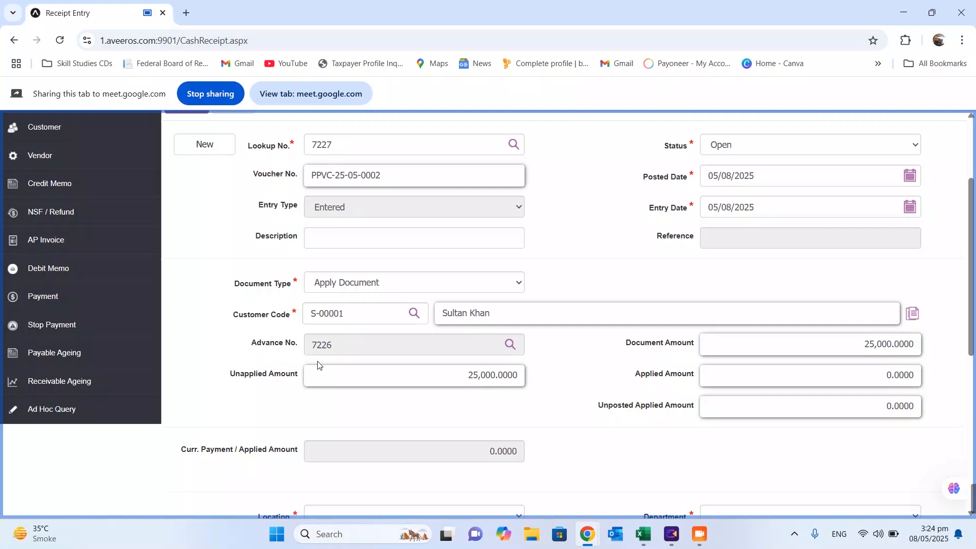
scroll(577, 214, down, 7)
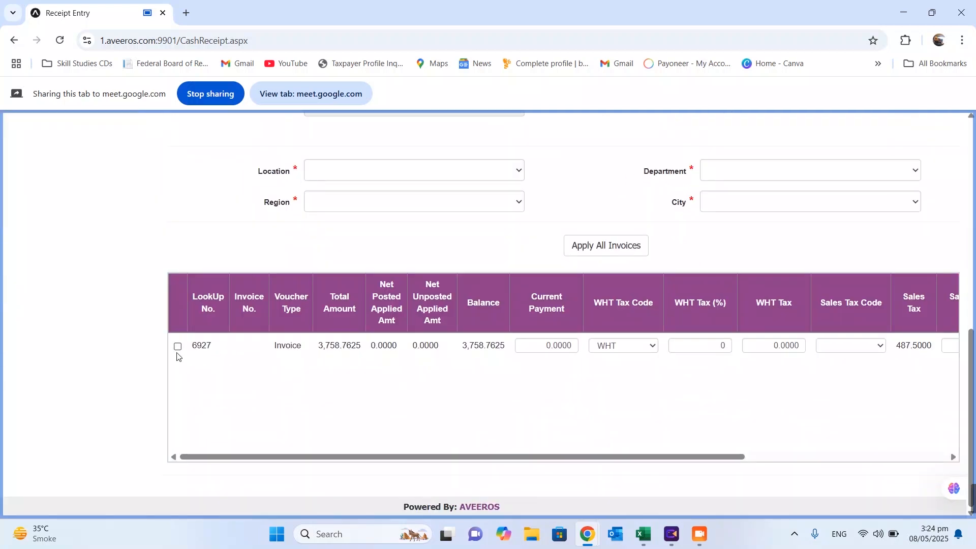
click(177, 347)
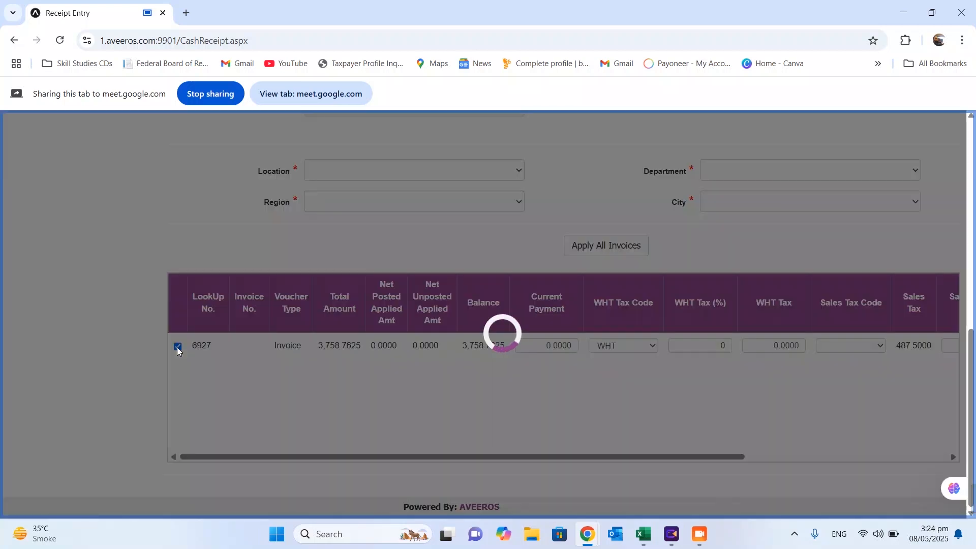
Set the marked invoice's current payment to 3000.
scroll(559, 305, up, 2)
click(531, 436)
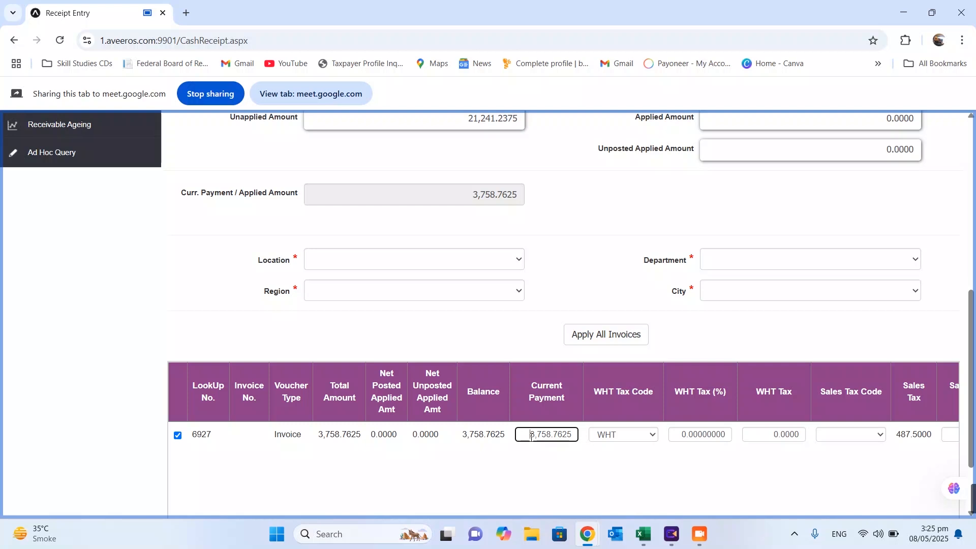
key(Delete)
key(Delete)
key(Delete)
key(Delete)
key(Delete)
key(Delete)
key(Delete)
key(Delete)
key(Delete)
key(Delete)
text(3000)
click(463, 335)
scroll(462, 336, up, 1)
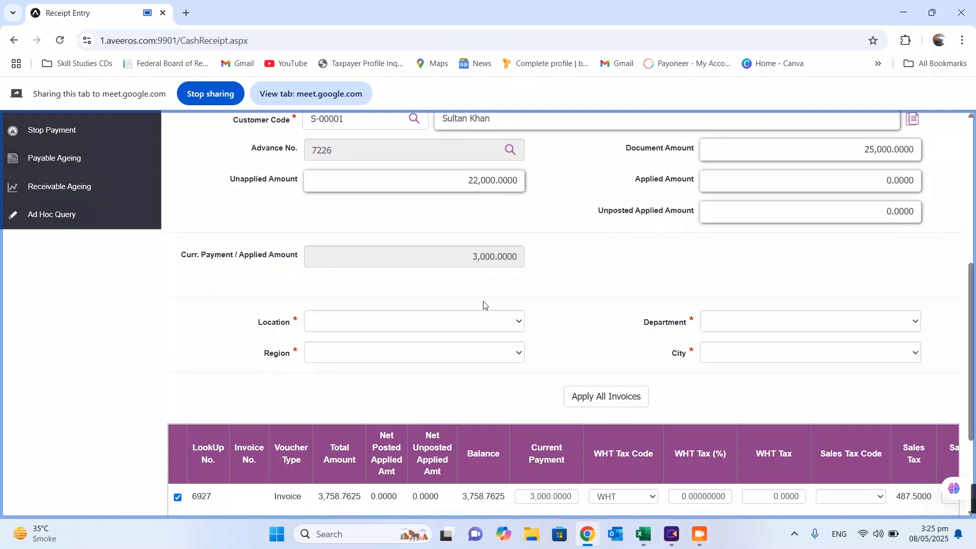
Set the location to HEAD OFFICE, region to D-CENTRAL REGION and department to Sales & Distribution, and save the receipt.
click(492, 326)
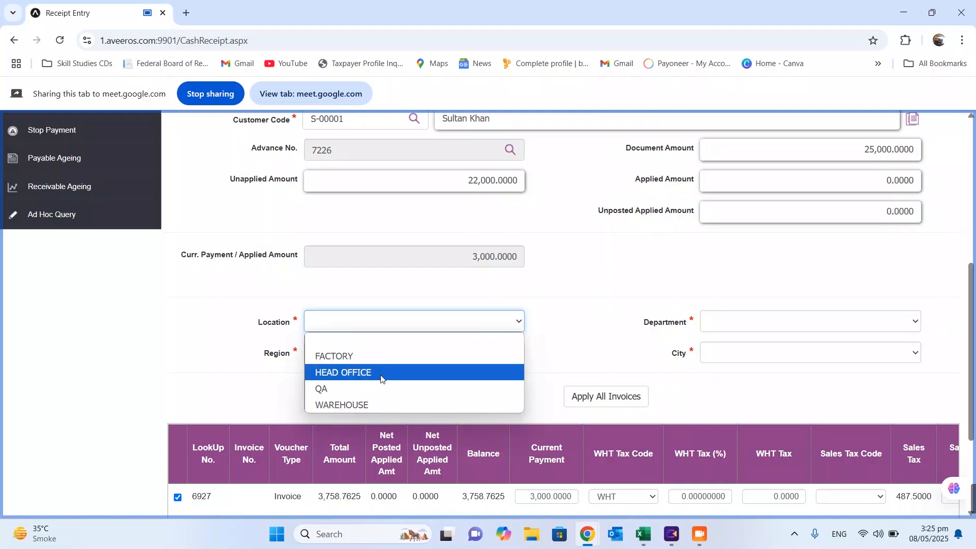
click(382, 376)
click(410, 359)
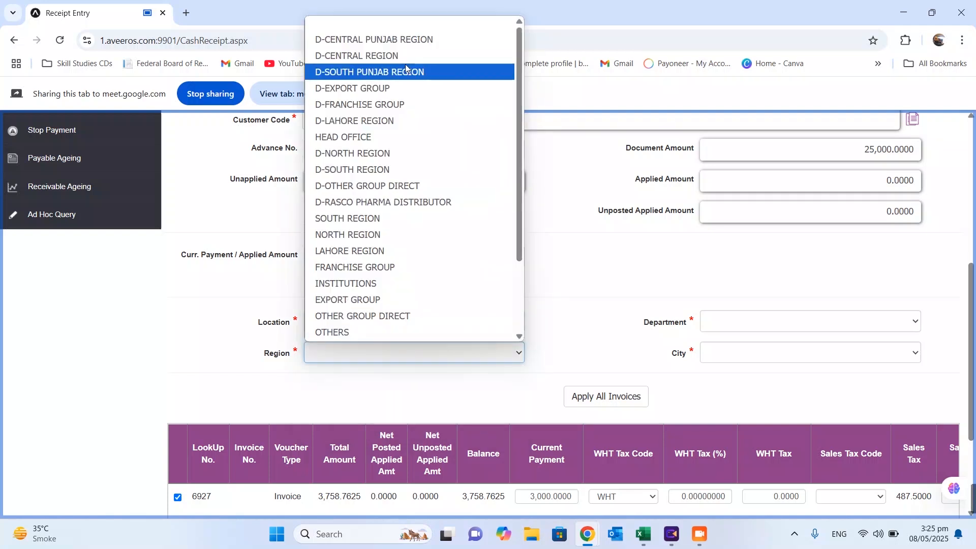
click(356, 54)
click(761, 326)
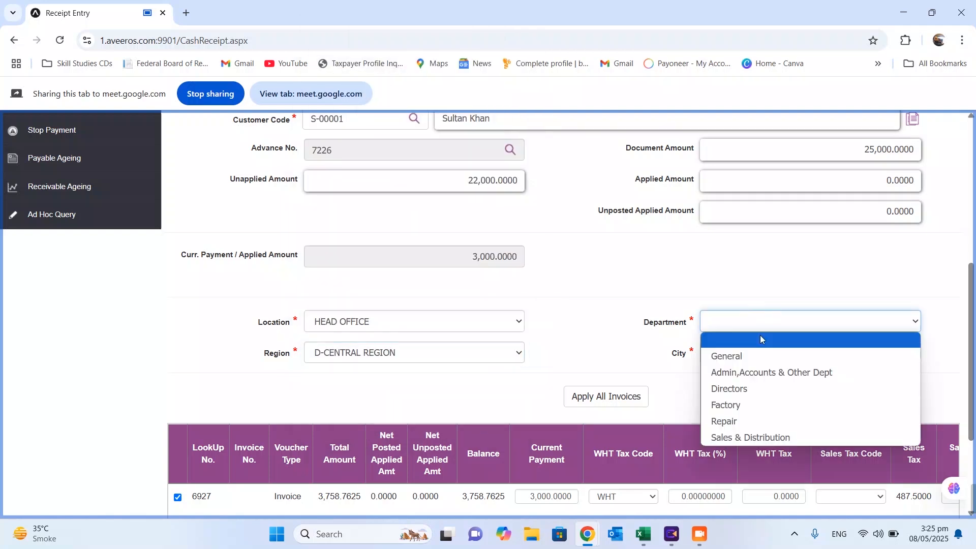
click(754, 431)
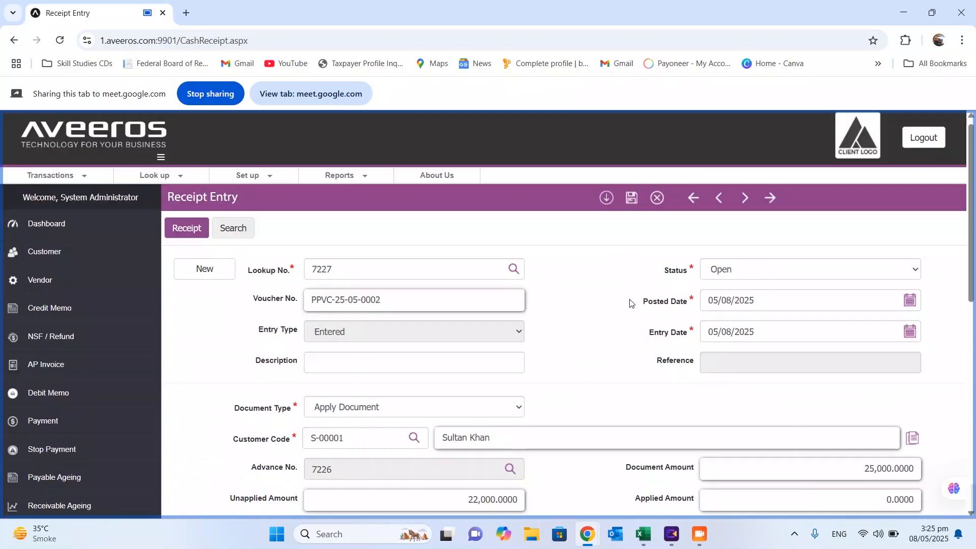
click(633, 202)
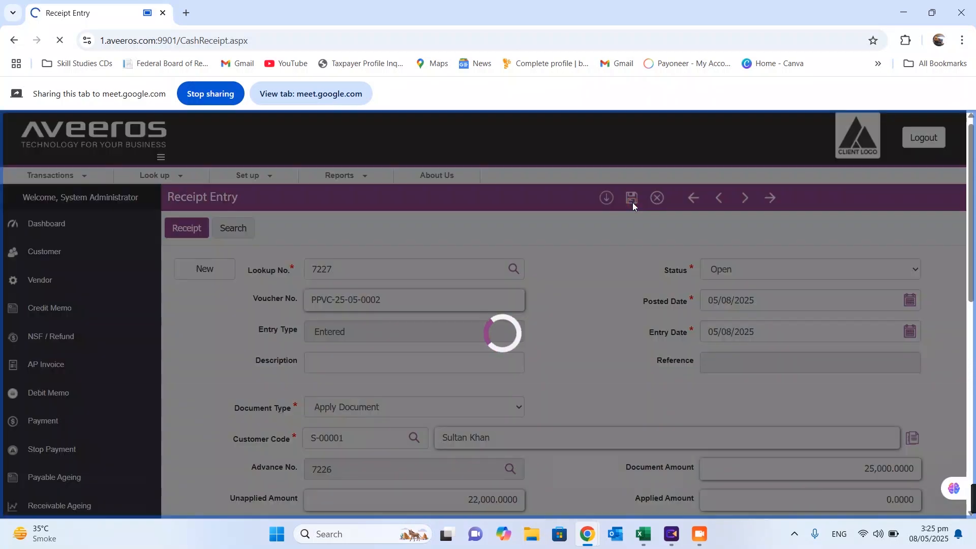